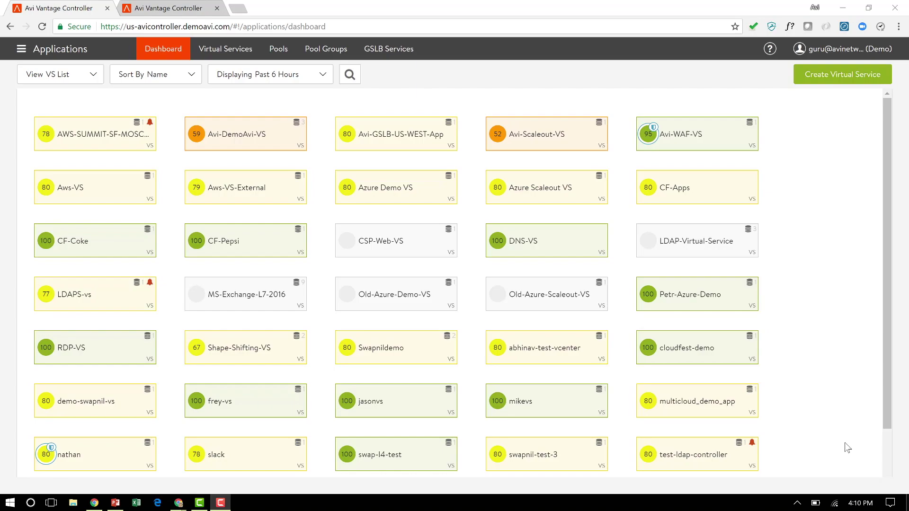
# View the avinetworks.demoavi.com dashboard's six virtual service health scores, then return to the first controller's tab
pyautogui.moveTo(308, 126)
pyautogui.moveTo(48, 136)
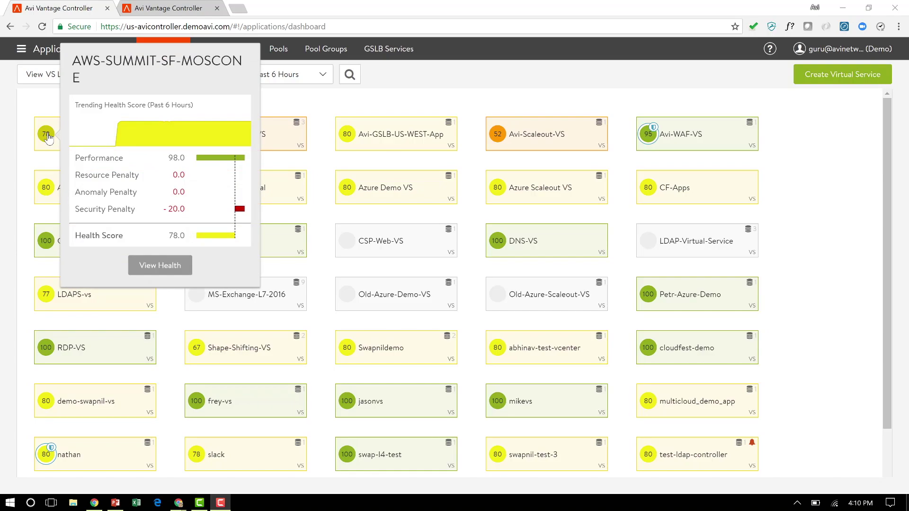
pyautogui.click(151, 10)
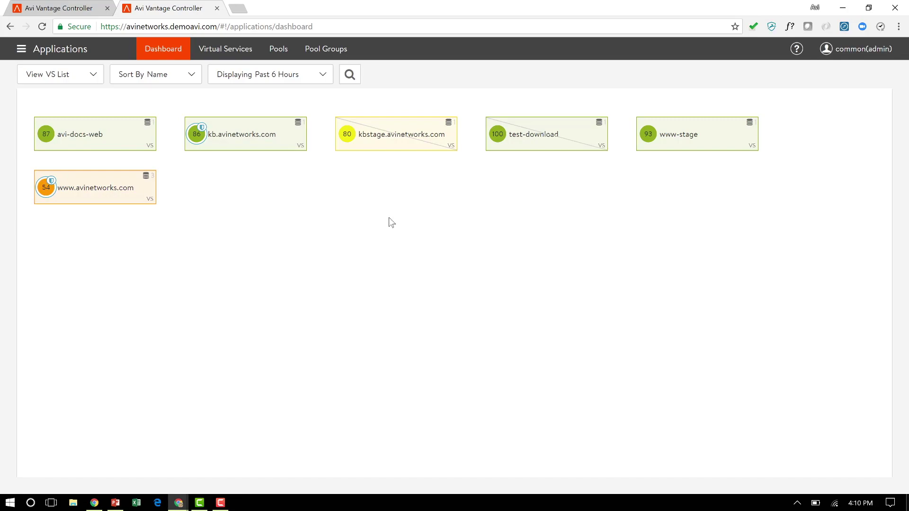
pyautogui.click(85, 13)
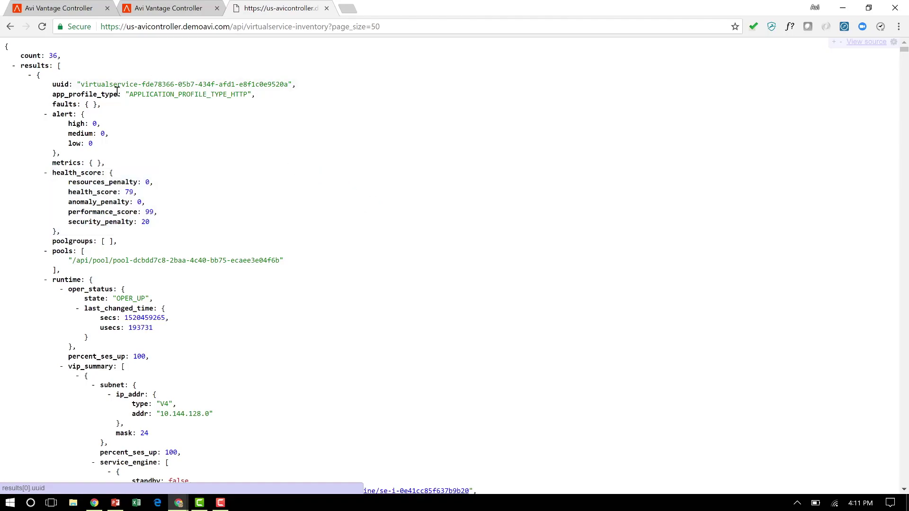
# Scroll through the virtualservice-inventory JSON's health_score and config entries, then start Excel
pyautogui.scroll(-3, 344, 314)
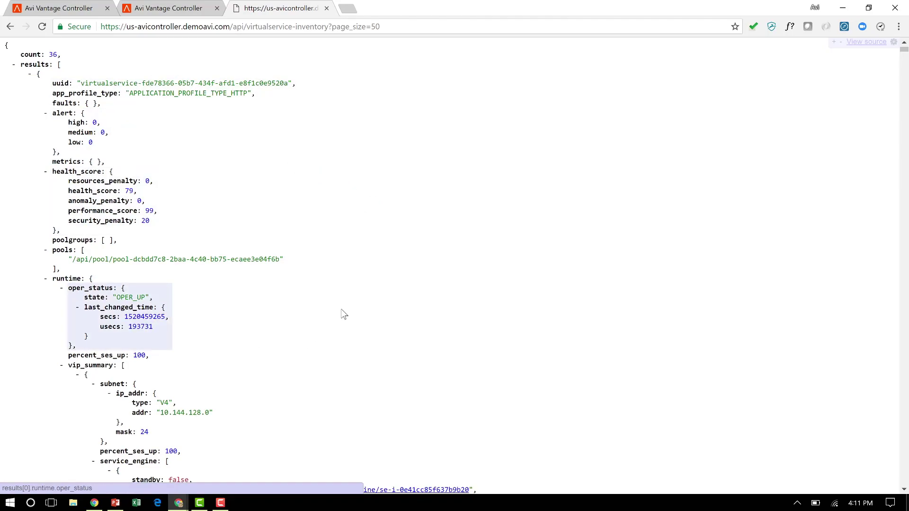
pyautogui.scroll(-15, 345, 314)
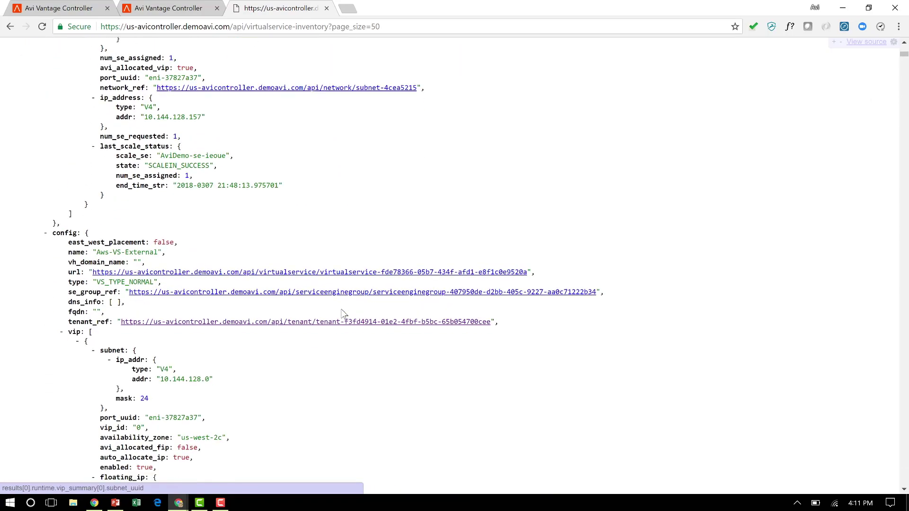
pyautogui.scroll(11, 343, 315)
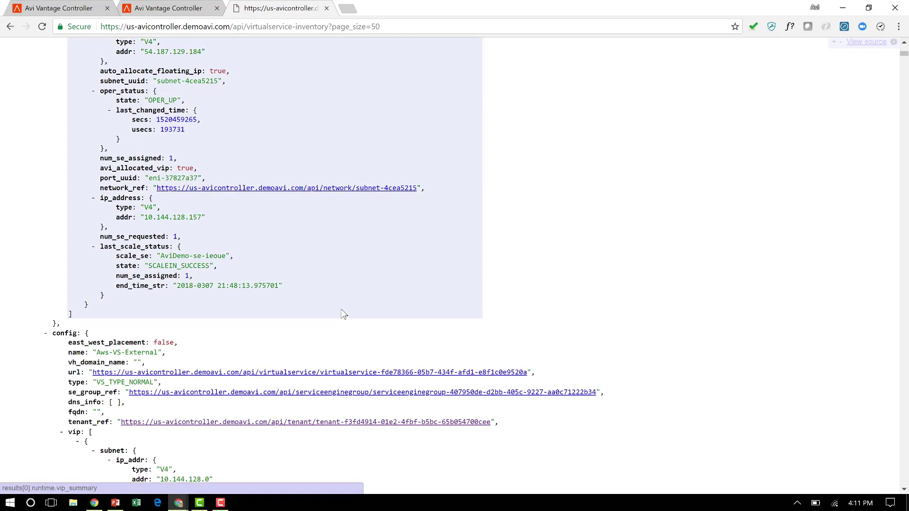
pyautogui.scroll(6, 598, 291)
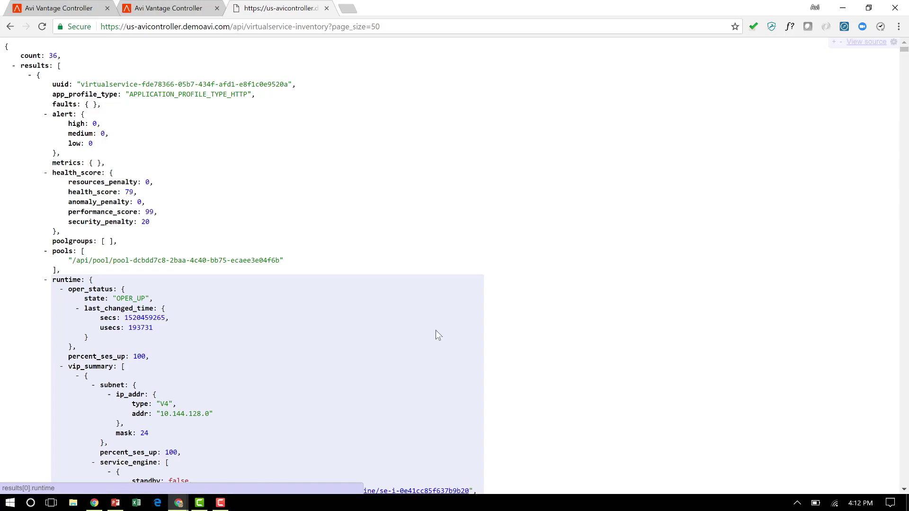
pyautogui.click(137, 504)
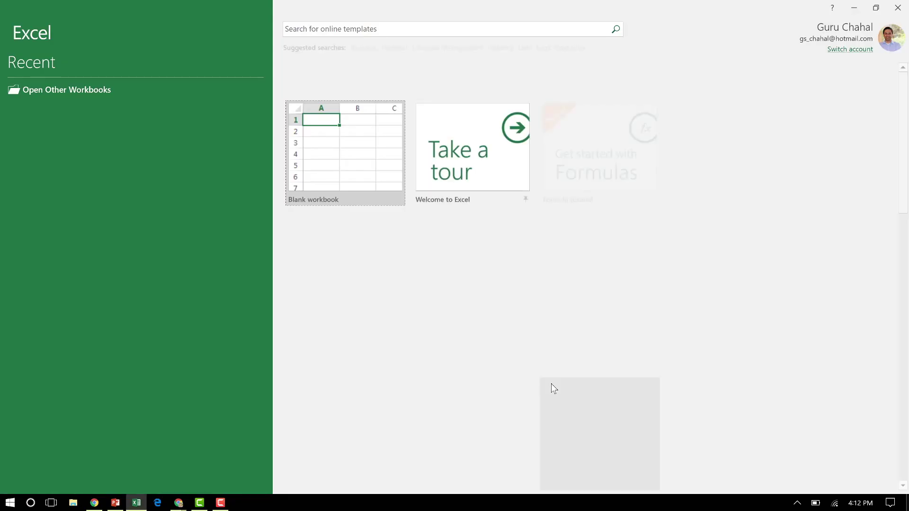
# In a blank workbook, import the pasted virtualservice-inventory API URL with Data > From Web
pyautogui.click(369, 158)
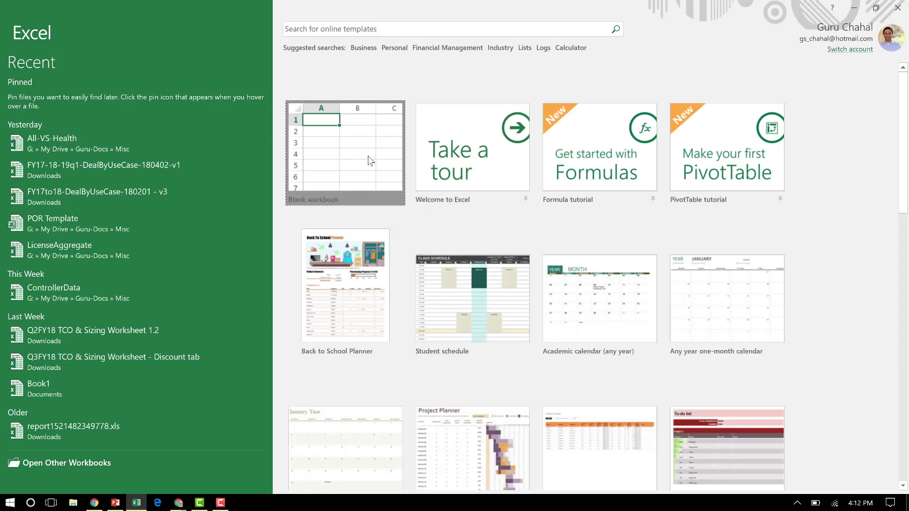
pyautogui.click(366, 158)
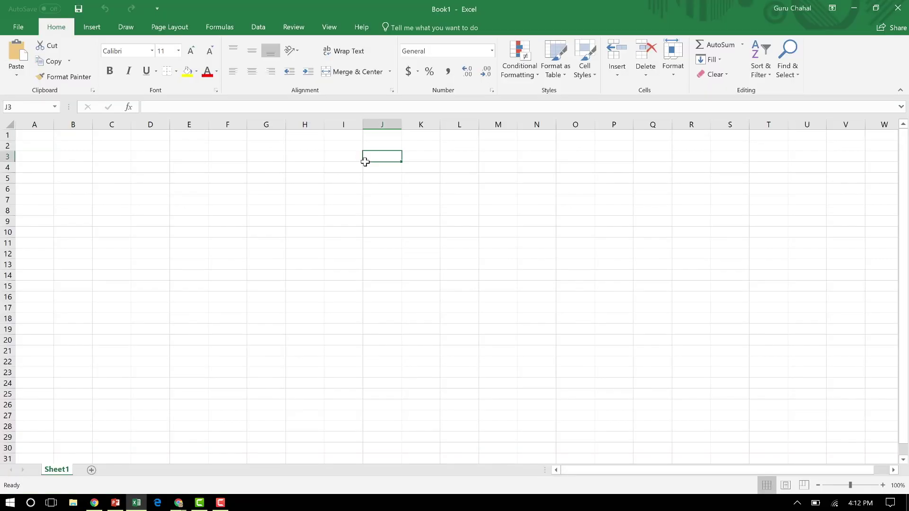
pyautogui.click(258, 27)
pyautogui.click(71, 59)
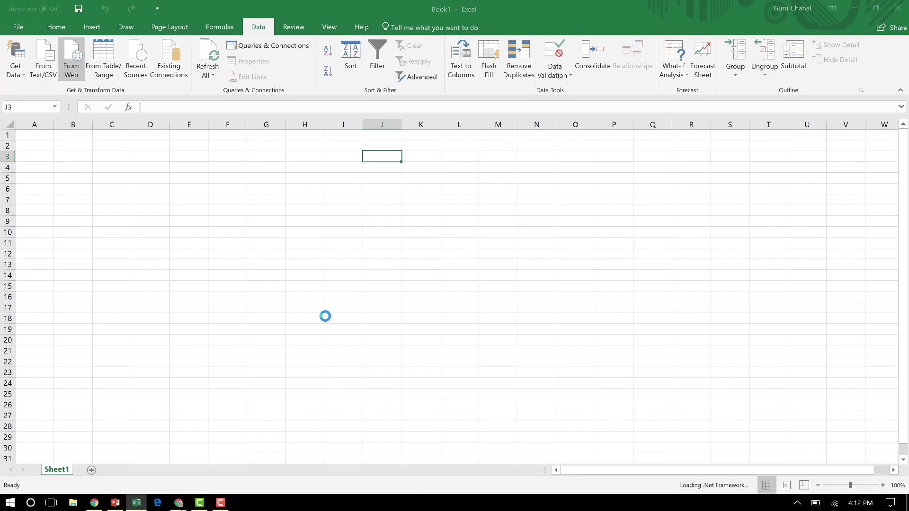
pyautogui.write('https://us-avicontroller.demoavi.com/api/virtualservice-inventory?page_size=50')
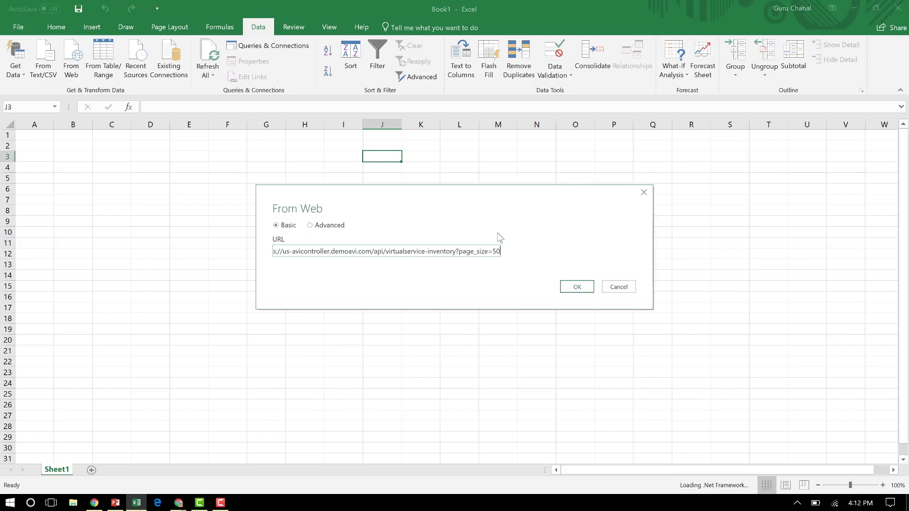
pyautogui.click(576, 286)
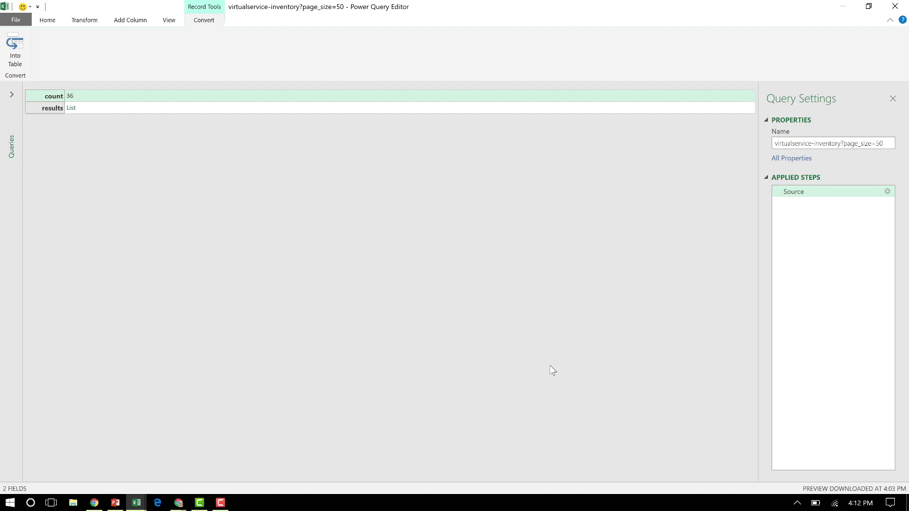
pyautogui.click(73, 112)
# Convert the 36-record results list to a table and clear all fields in Column1's expand list
pyautogui.click(72, 108)
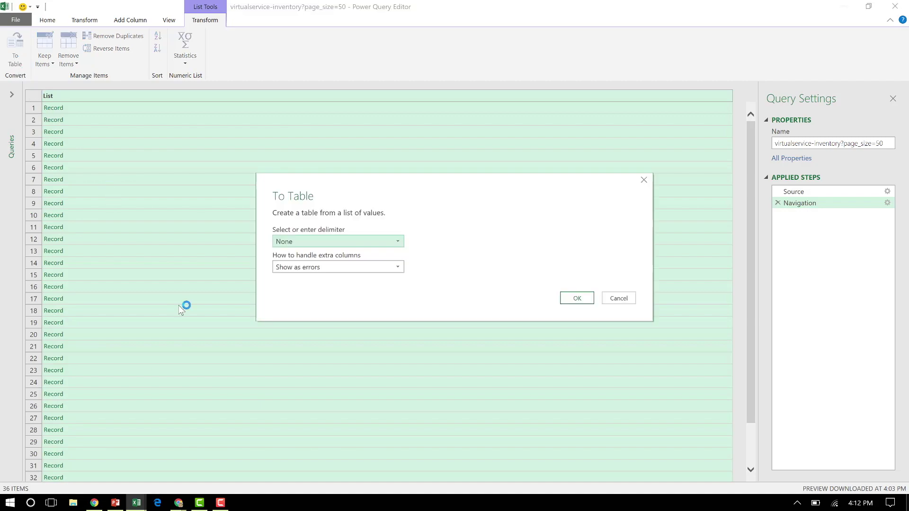
pyautogui.click(572, 299)
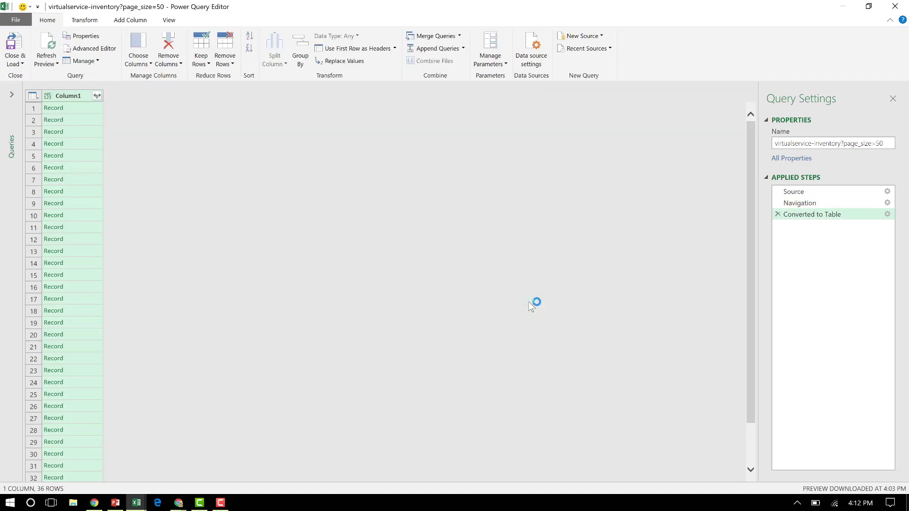
pyautogui.click(97, 97)
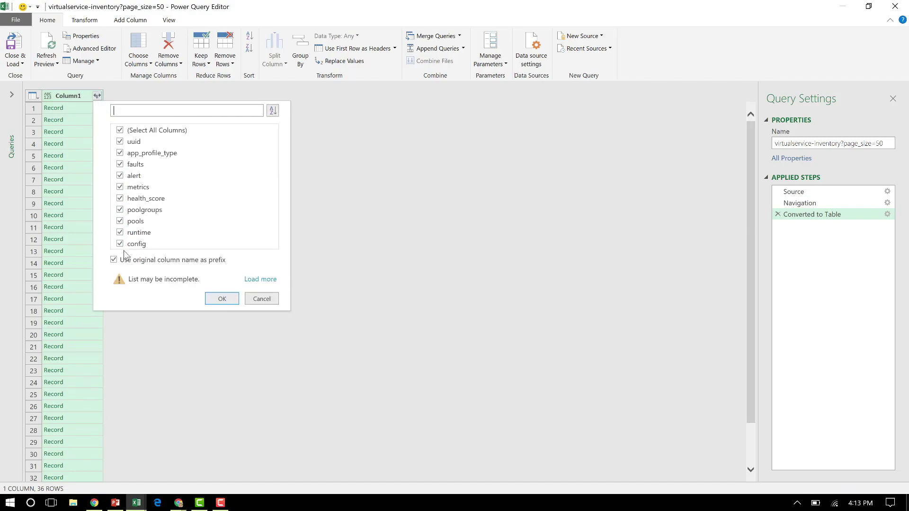
pyautogui.click(120, 130)
# Expand Column1 into health_score and config, then expand health_score to its numeric health_score value
pyautogui.click(120, 199)
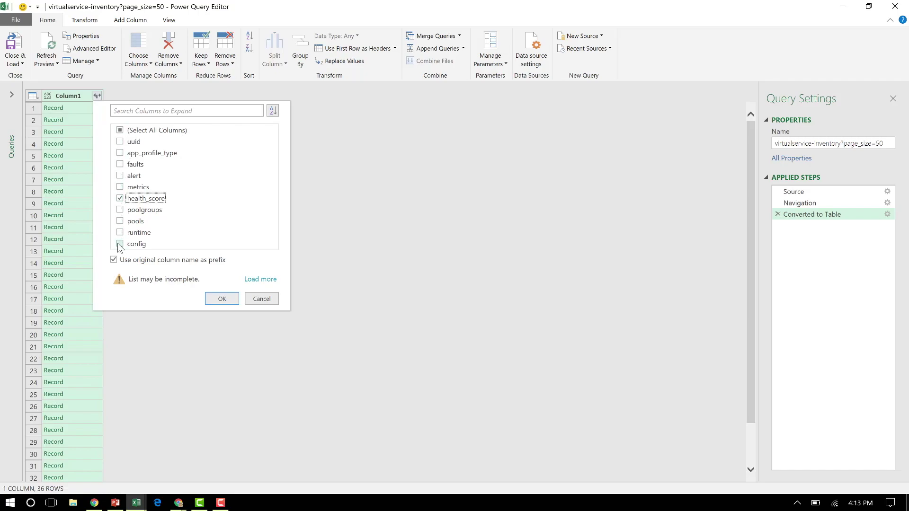
pyautogui.click(120, 244)
pyautogui.click(222, 299)
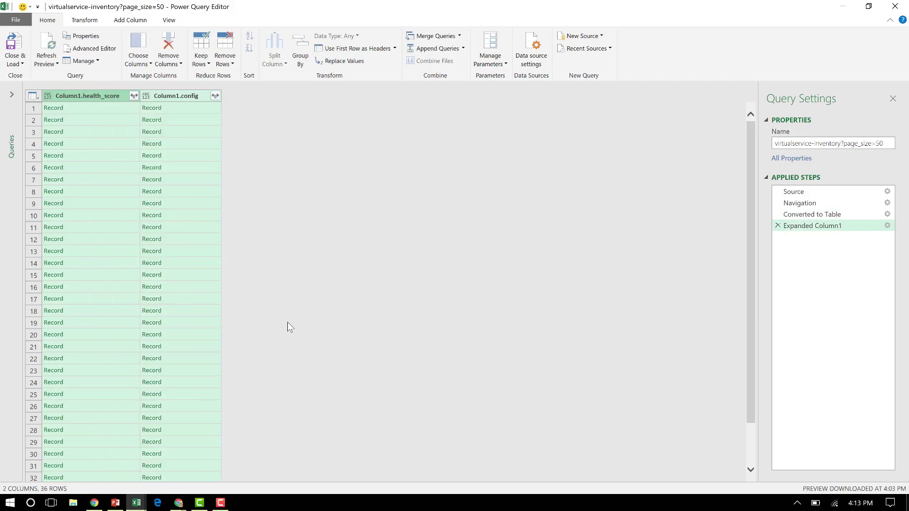
pyautogui.click(134, 96)
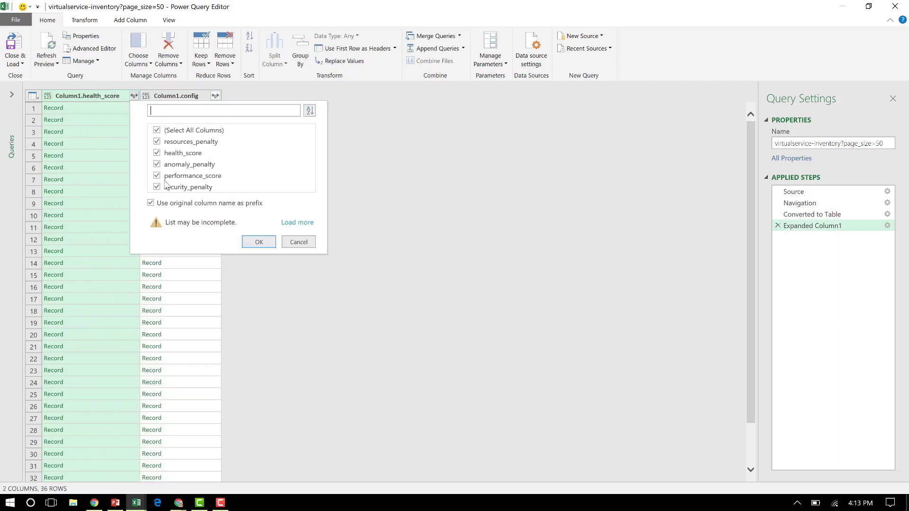
pyautogui.click(157, 131)
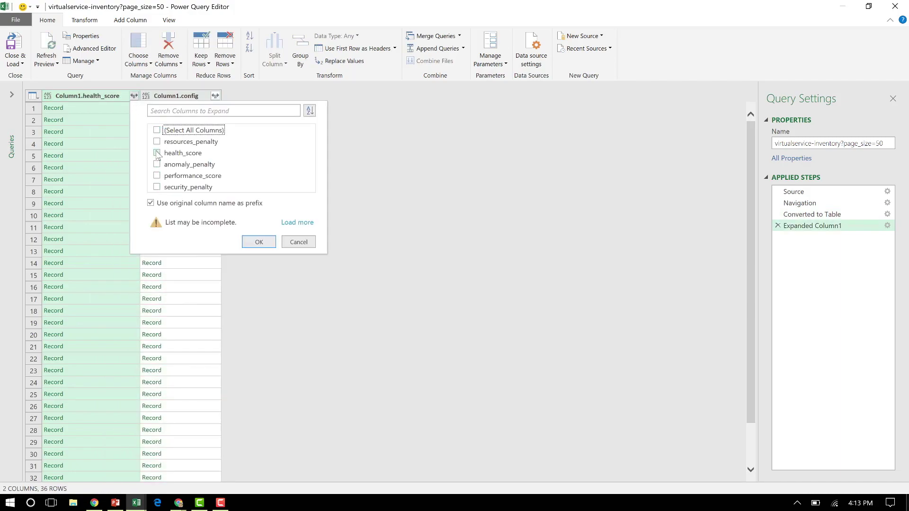
pyautogui.click(157, 153)
pyautogui.click(256, 243)
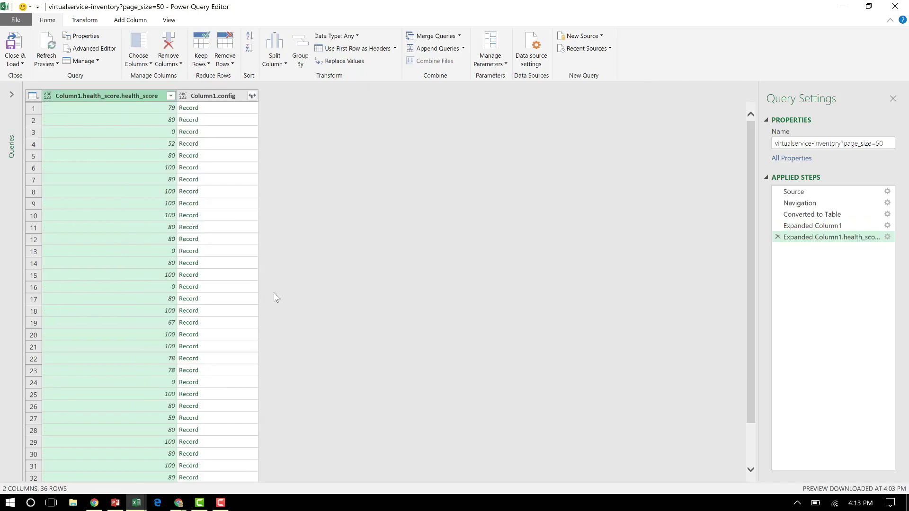
# Expand config into name and url columns and load the query to the workbook
pyautogui.click(253, 95)
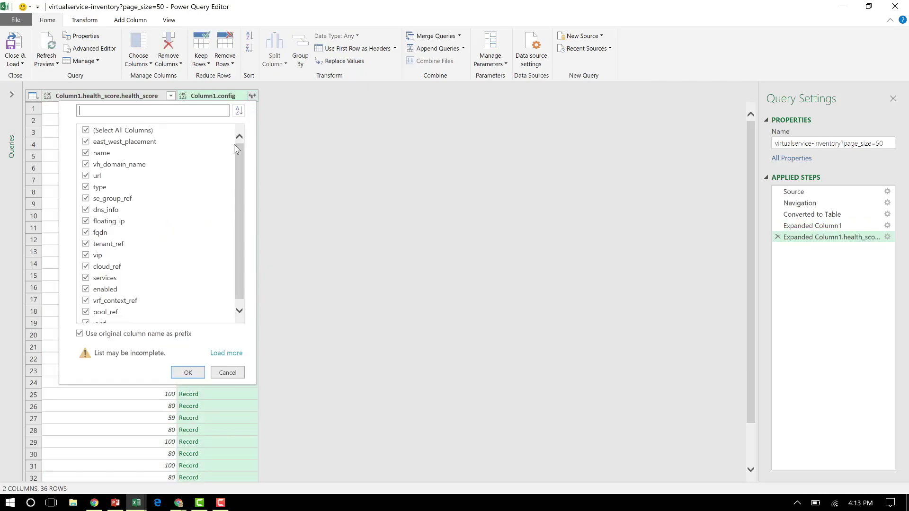
pyautogui.click(86, 130)
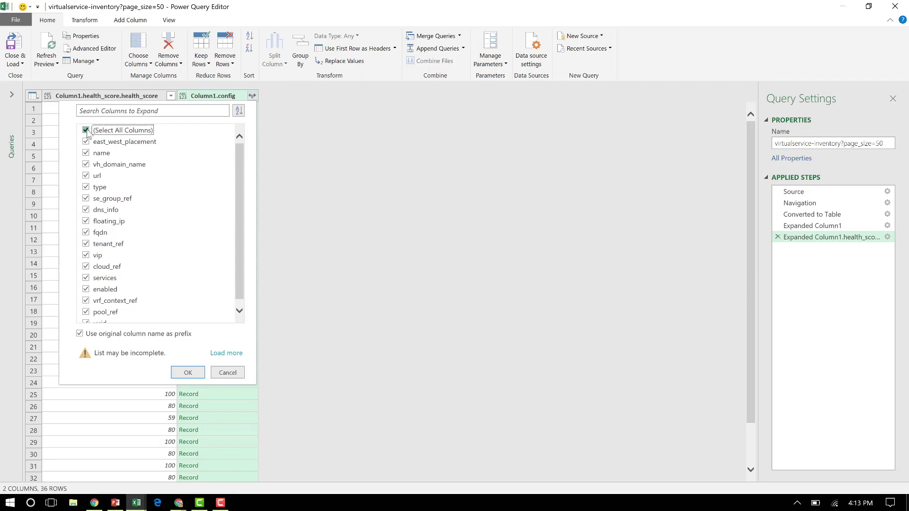
pyautogui.click(85, 153)
pyautogui.click(86, 176)
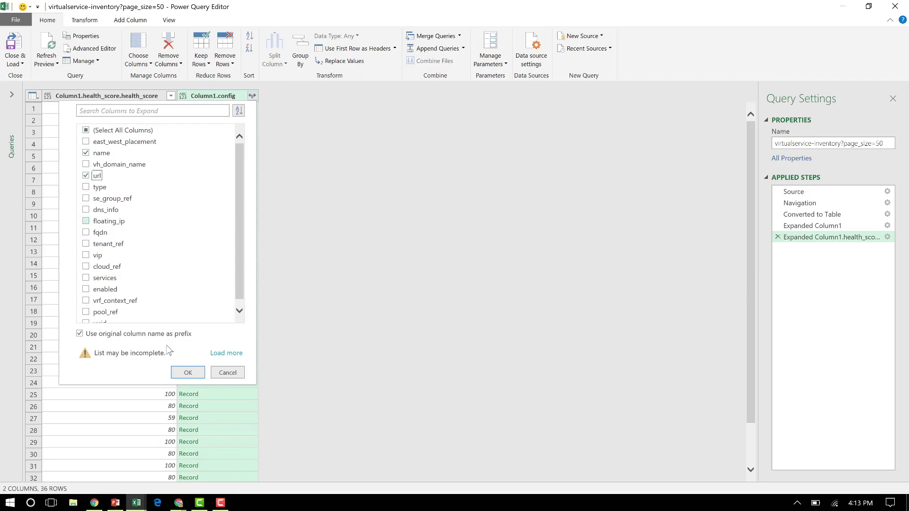
pyautogui.click(188, 373)
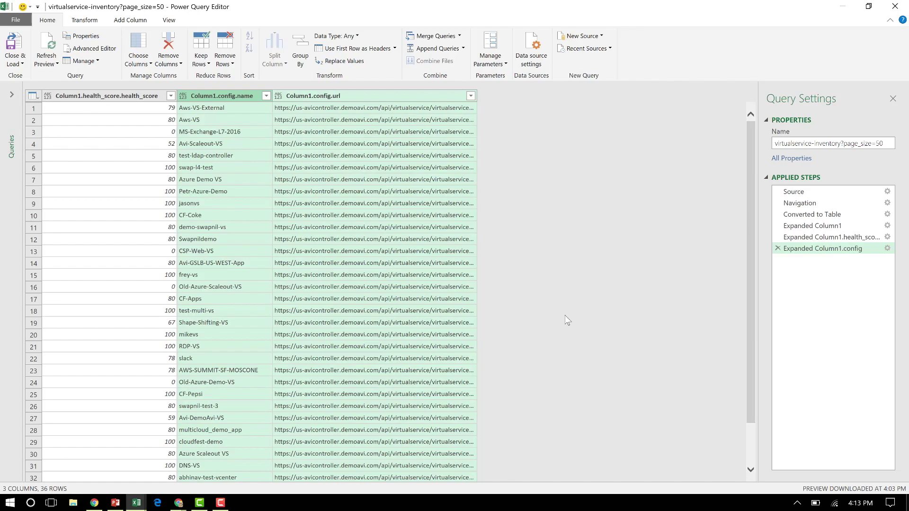
pyautogui.click(16, 48)
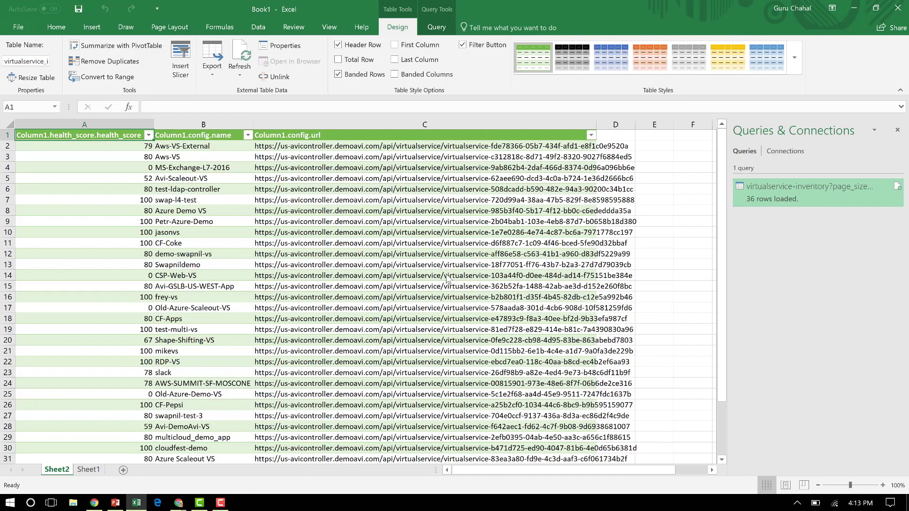
# Zoom Sheet2 out to 80% so all 36 rows are visible
pyautogui.click(818, 485)
pyautogui.click(817, 485)
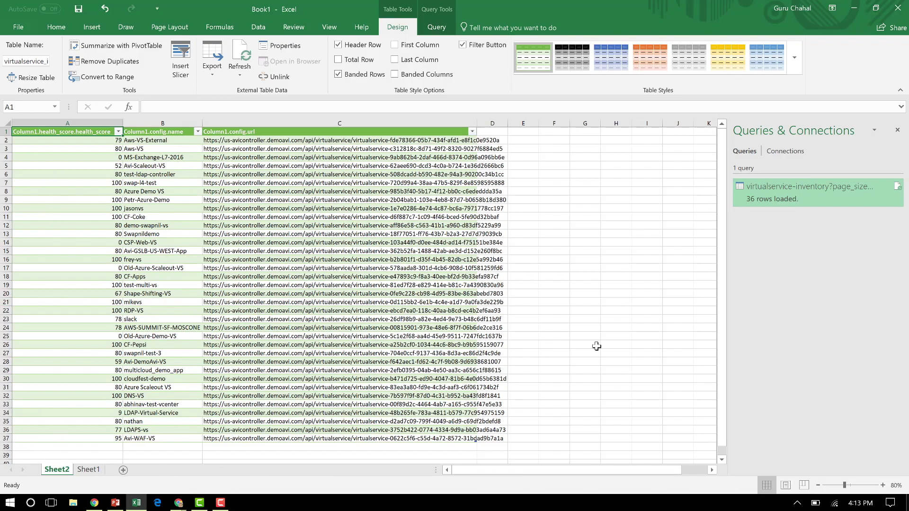
# Duplicate the inventory query and change its Source URL host to avinetworks, previewing 6 services
pyautogui.rightClick(828, 191)
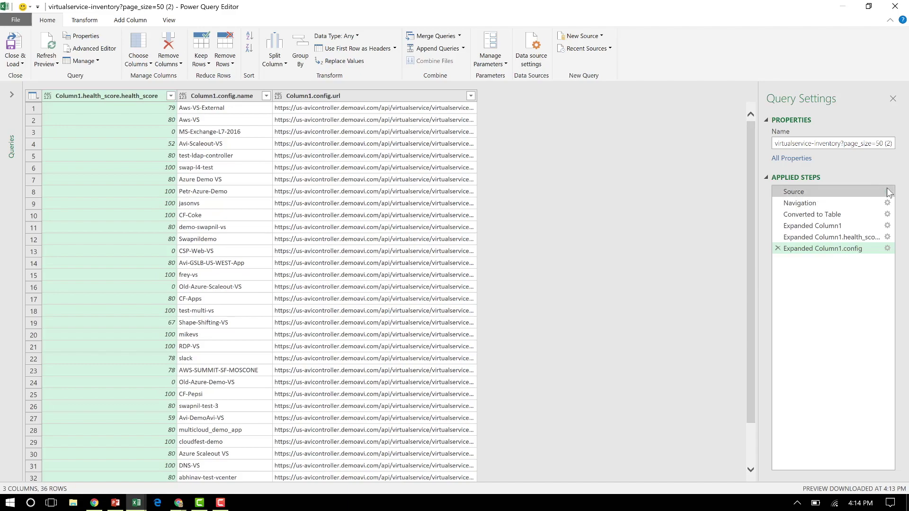
pyautogui.click(887, 192)
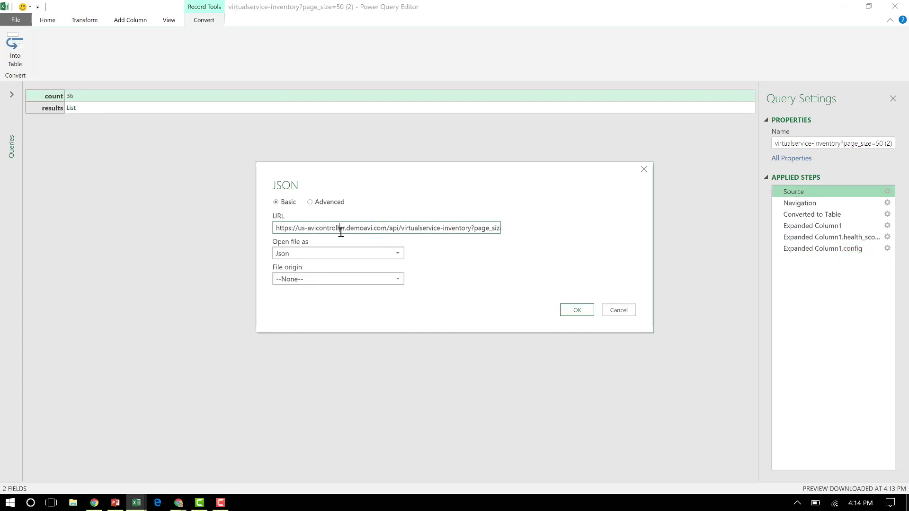
pyautogui.doubleClick(324, 228)
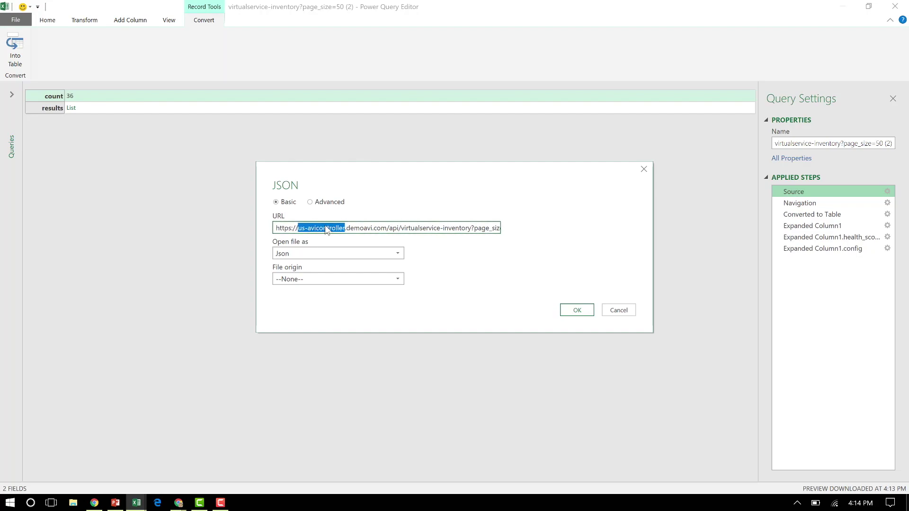
pyautogui.write('avinetwor')
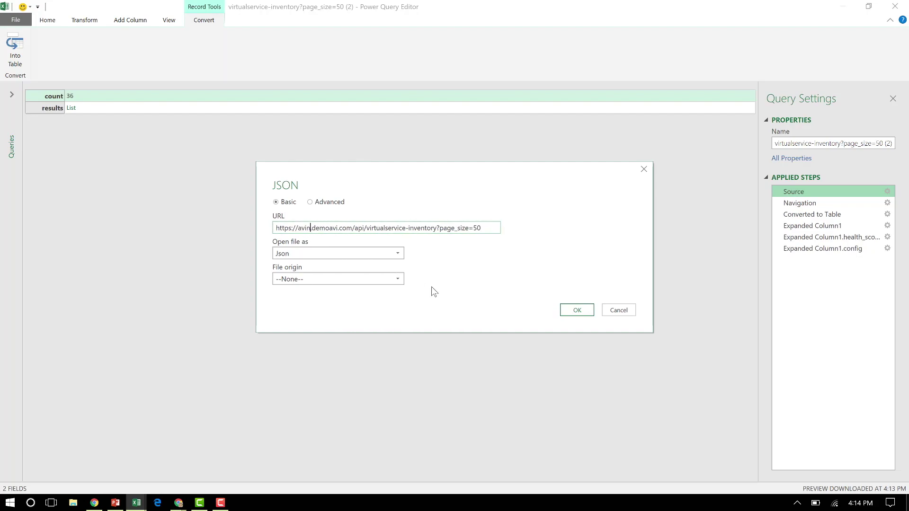
pyautogui.write('ks.')
pyautogui.press('Return')
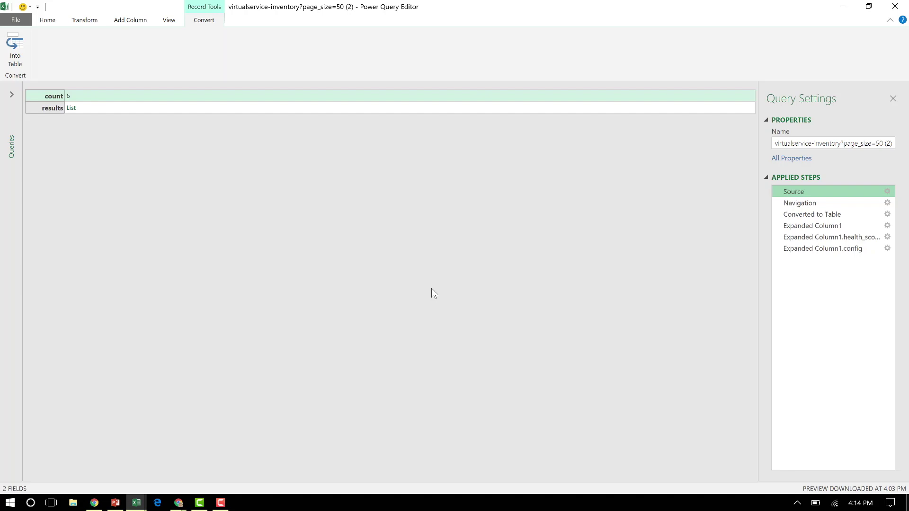
pyautogui.click(819, 247)
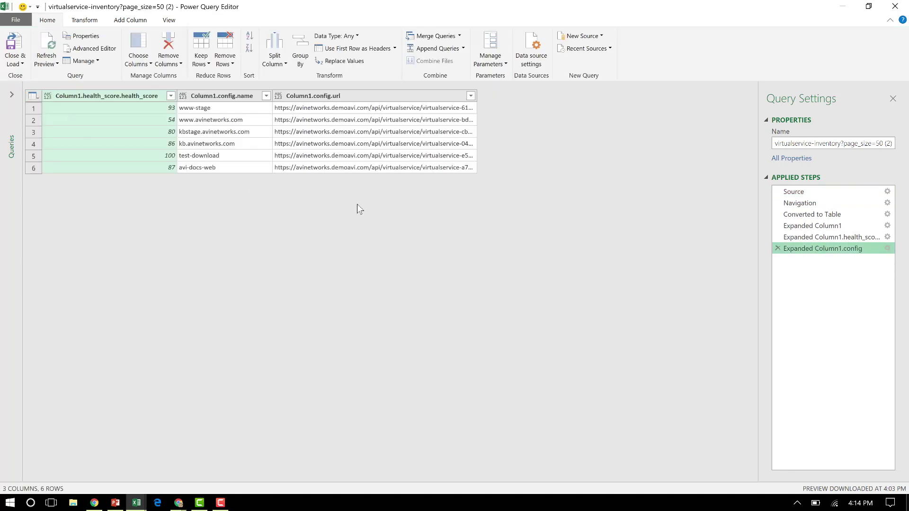
# Close & Load the avinetworks query as a new 6-row table on Sheet3
pyautogui.click(13, 44)
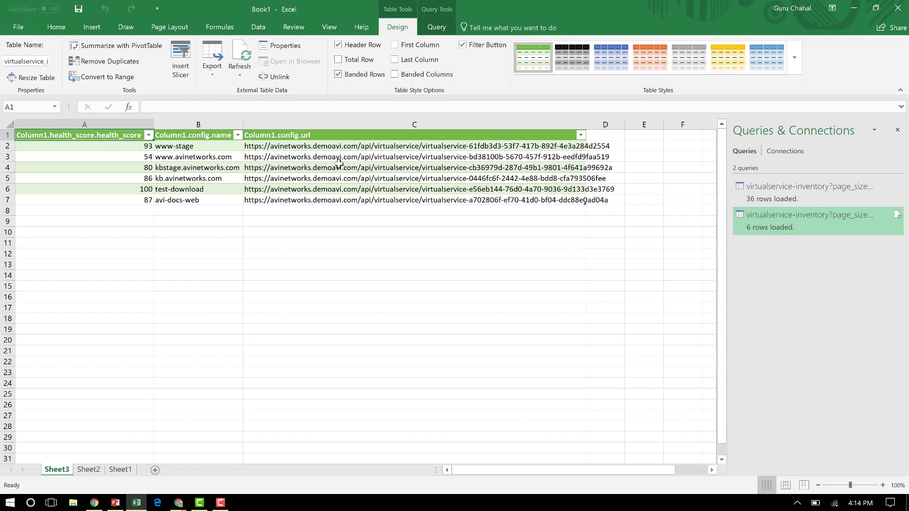
# Append the avinetworks query to Sheet2's 36-row query and load the 42-row Append1 table
pyautogui.click(92, 473)
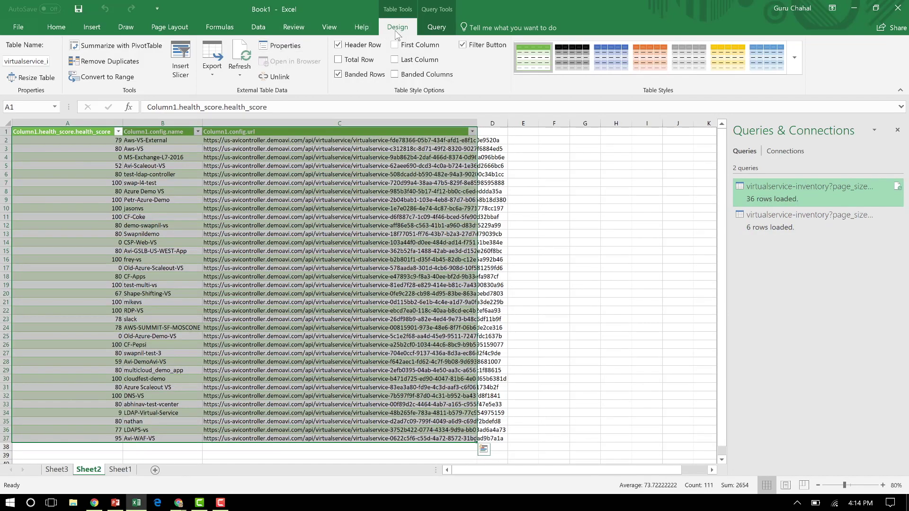
pyautogui.click(427, 28)
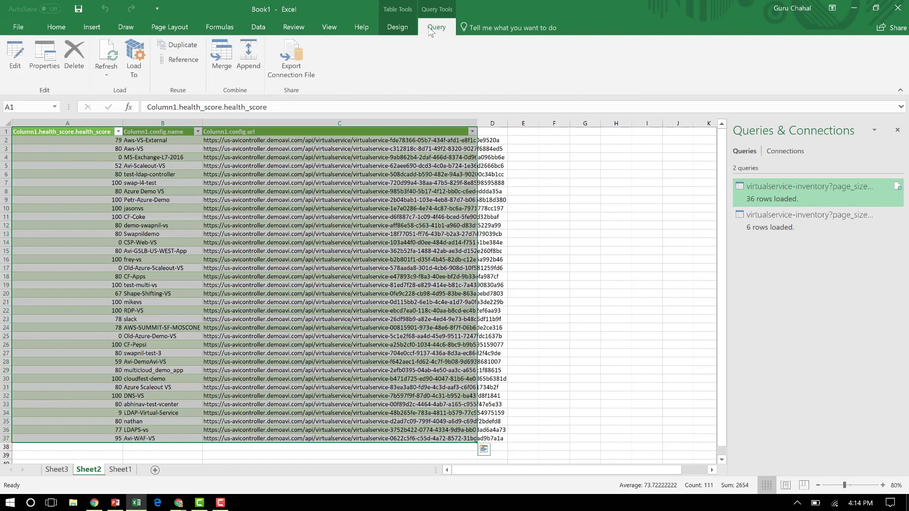
pyautogui.click(255, 59)
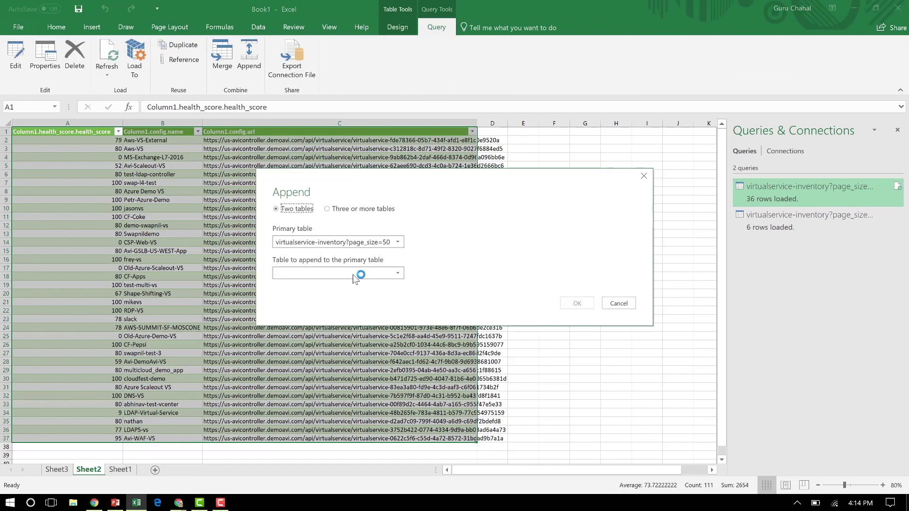
pyautogui.click(361, 273)
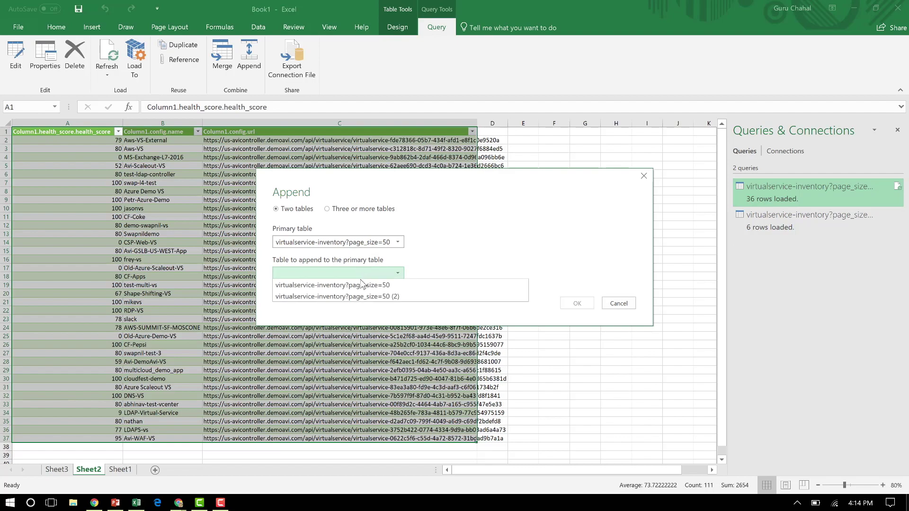
pyautogui.click(360, 296)
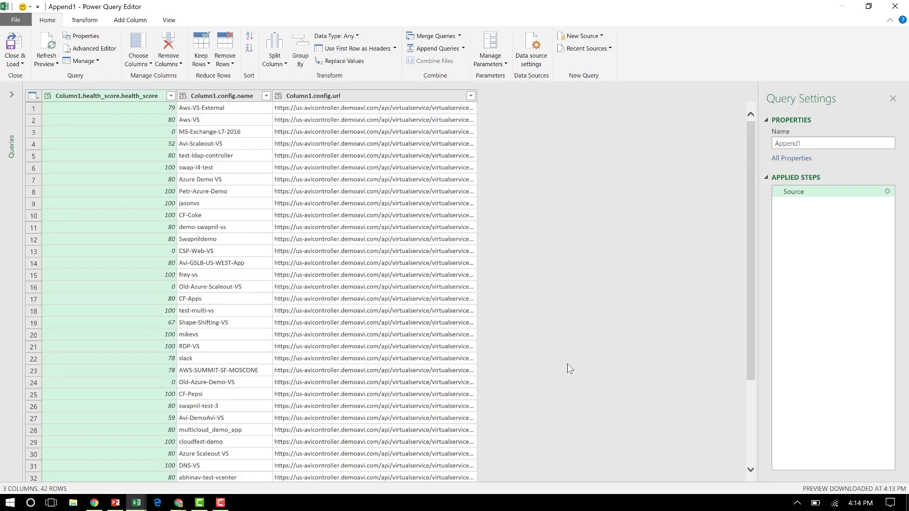
pyautogui.click(14, 45)
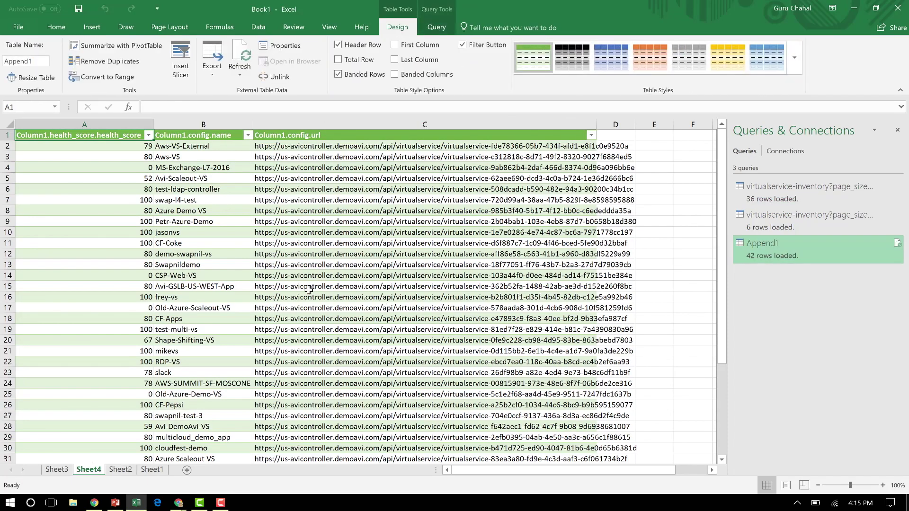
# Zoom Sheet4 out to 60% and AutoFit URL column C to the full addresses
pyautogui.click(818, 485)
pyautogui.click(818, 485)
pyautogui.click(818, 485)
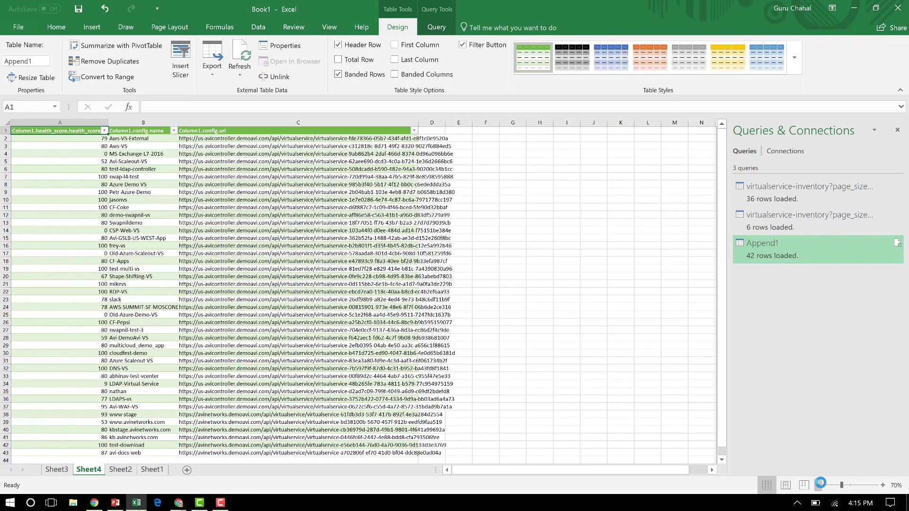
pyautogui.click(819, 485)
pyautogui.click(123, 142)
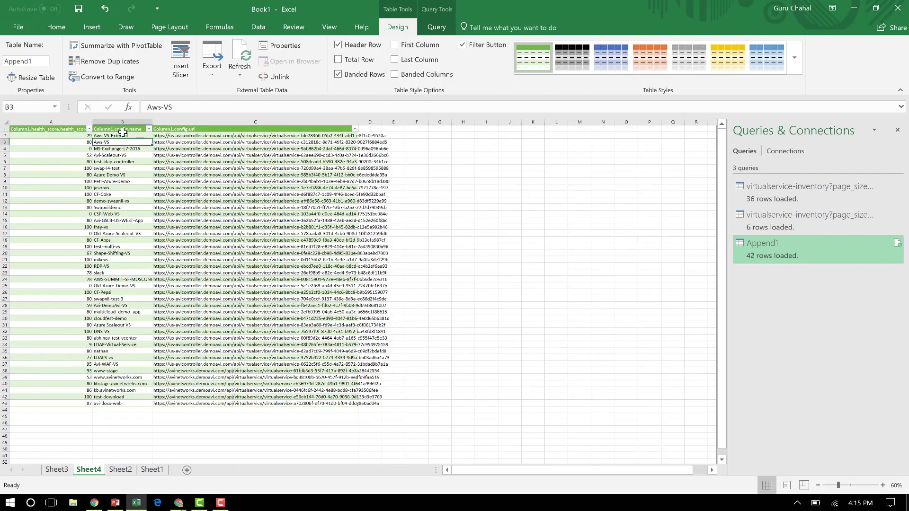
pyautogui.click(123, 122)
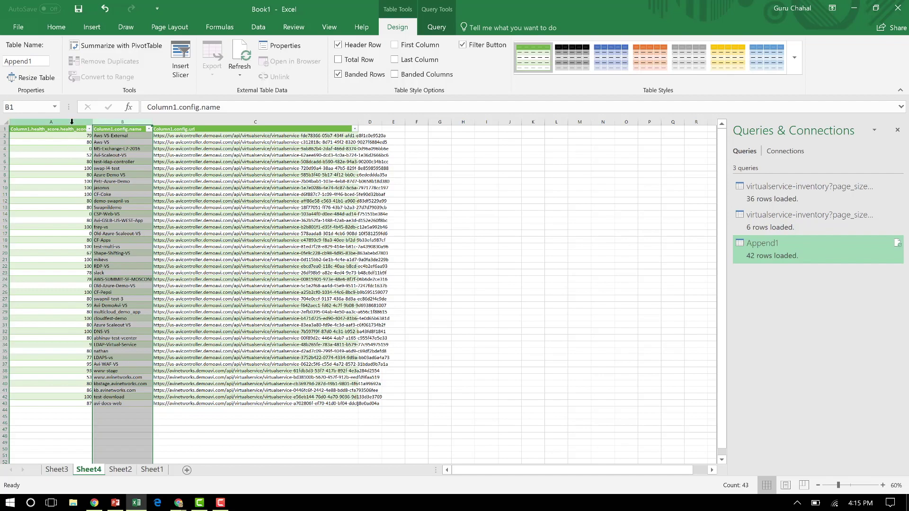
pyautogui.click(72, 122)
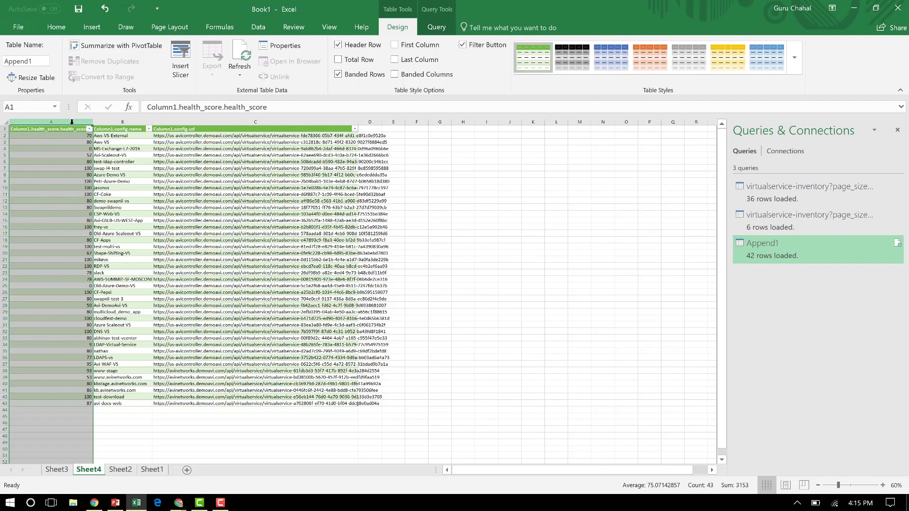
pyautogui.click(264, 121)
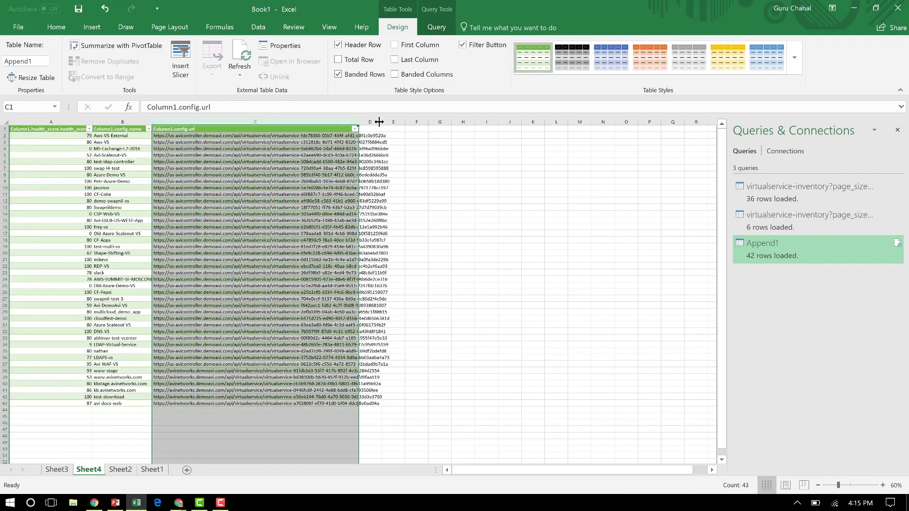
pyautogui.doubleClick(358, 122)
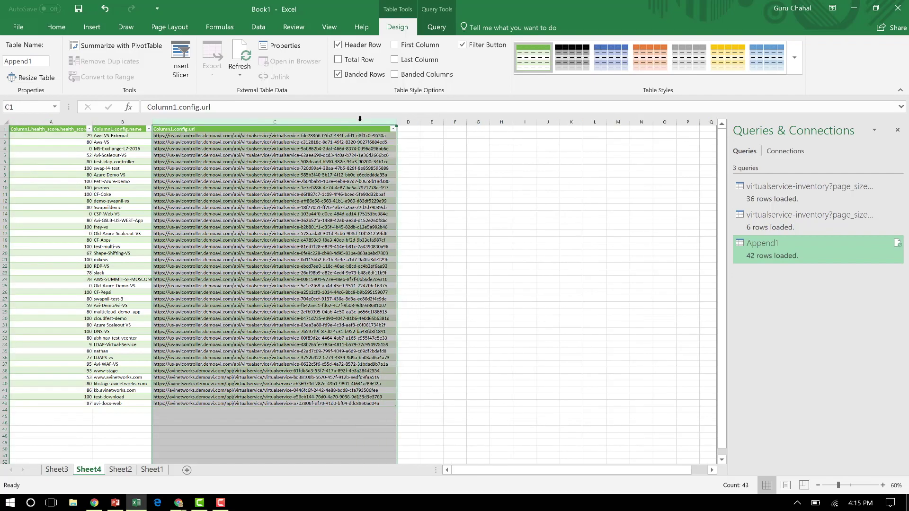
pyautogui.click(429, 169)
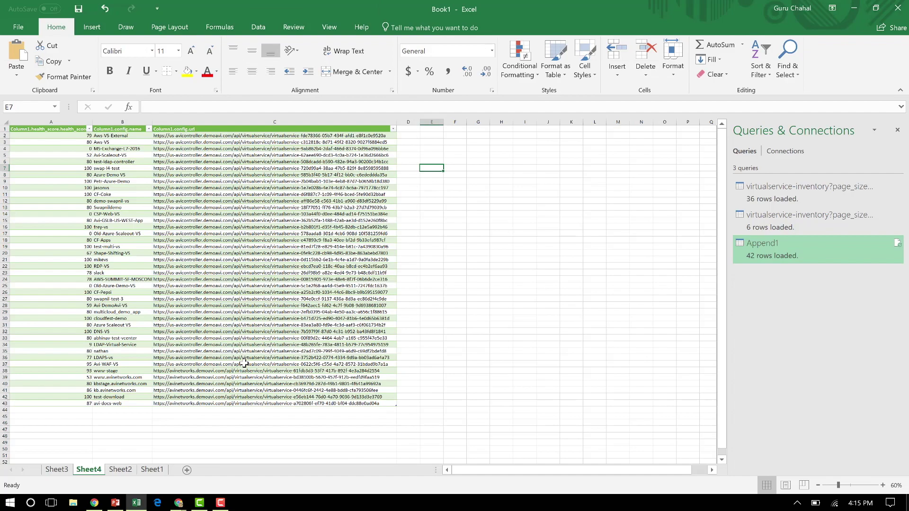
# Sort the Append1 table's health_score column smallest to largest, from 0 up to 100
pyautogui.click(89, 128)
pyautogui.click(53, 140)
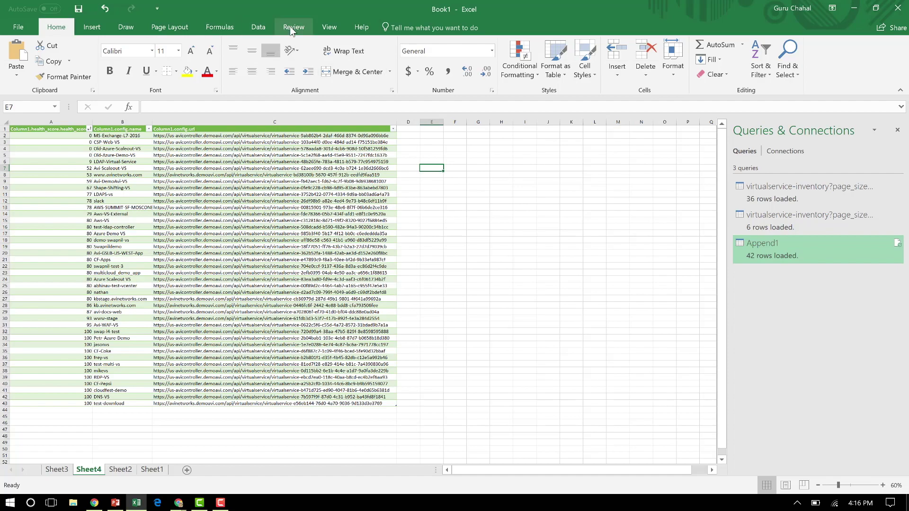
pyautogui.click(269, 29)
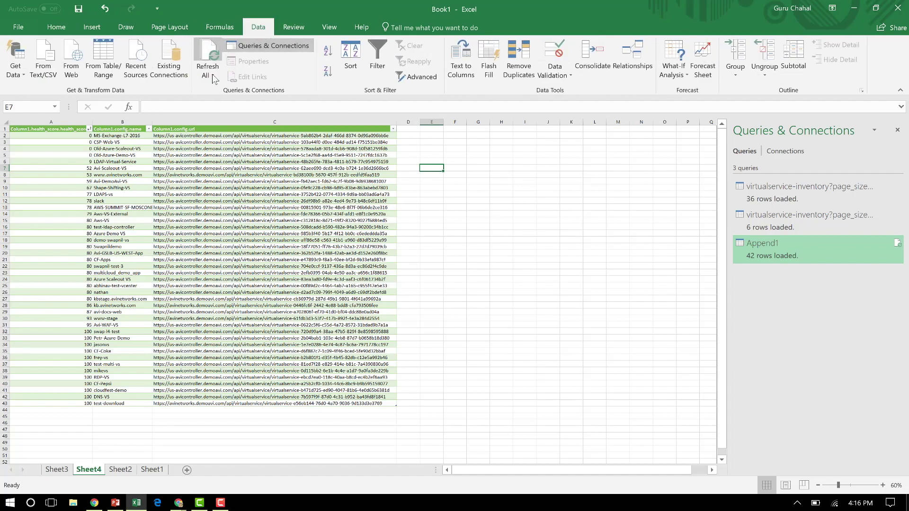
# Run Refresh All to reload all three queries from both Avi controllers
pyautogui.click(212, 56)
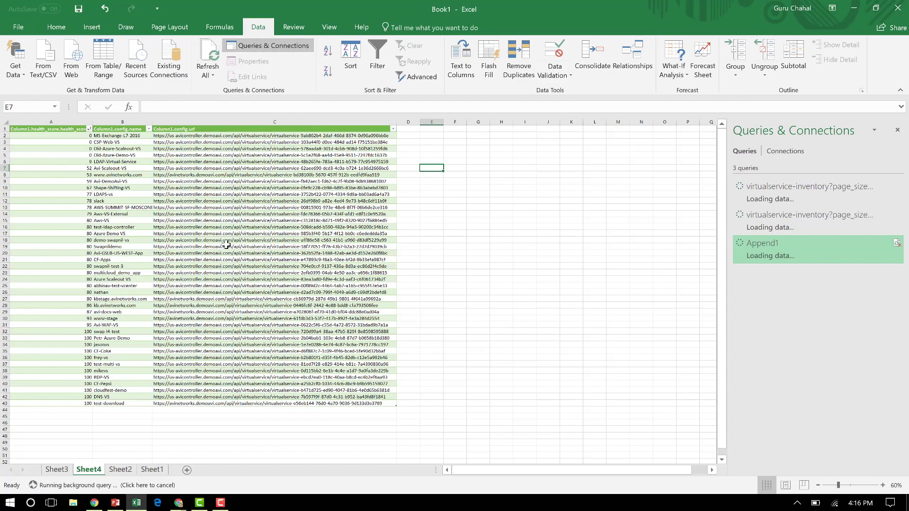